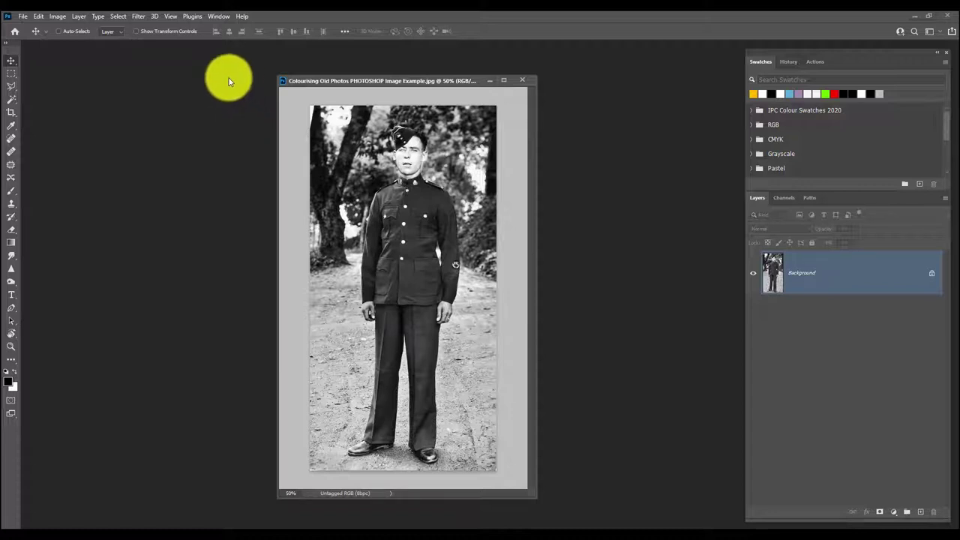
# - Open Neural Filters from the Filter menu, showing Skin Smoothing, JPEG Artefacts Removal and Style Transfer
pyautogui.click(139, 15)
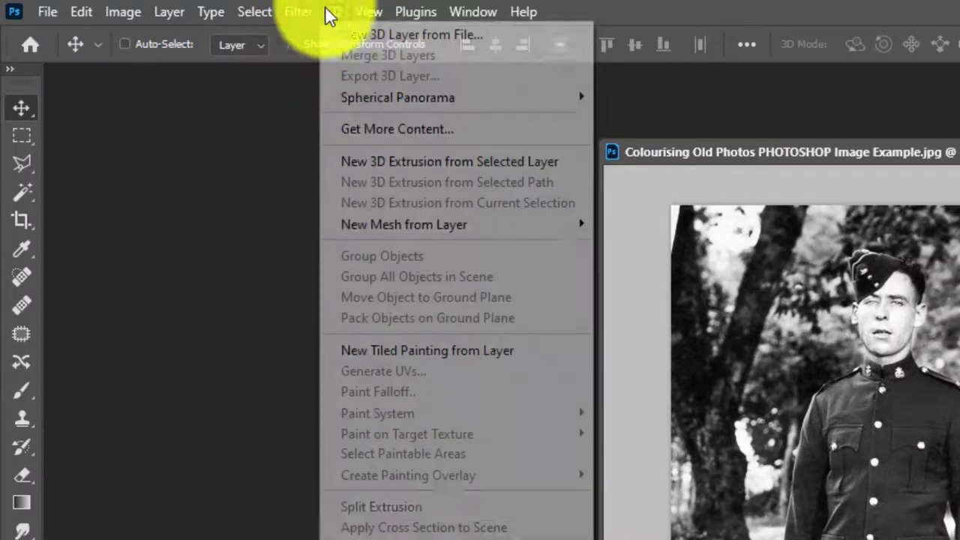
pyautogui.moveTo(127, 15)
pyautogui.moveTo(299, 11)
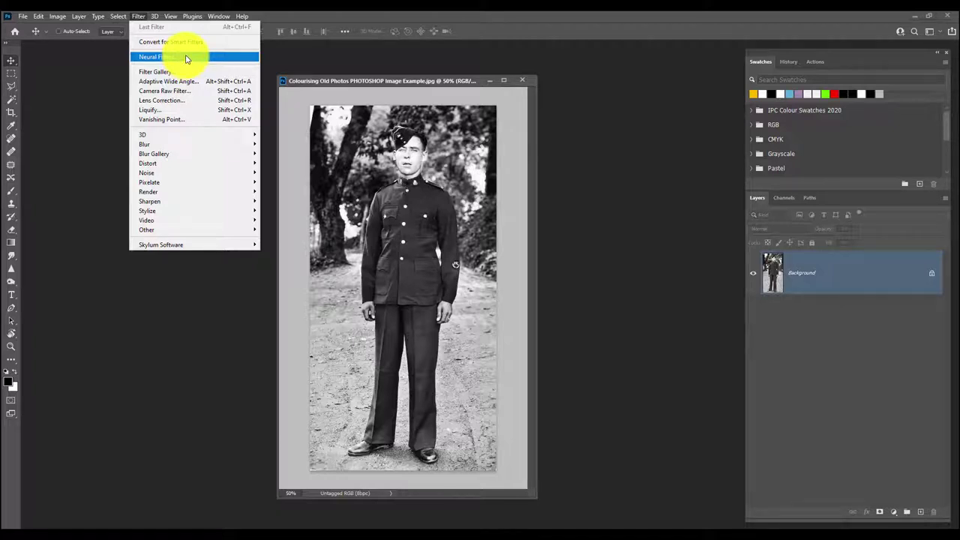
pyautogui.click(186, 58)
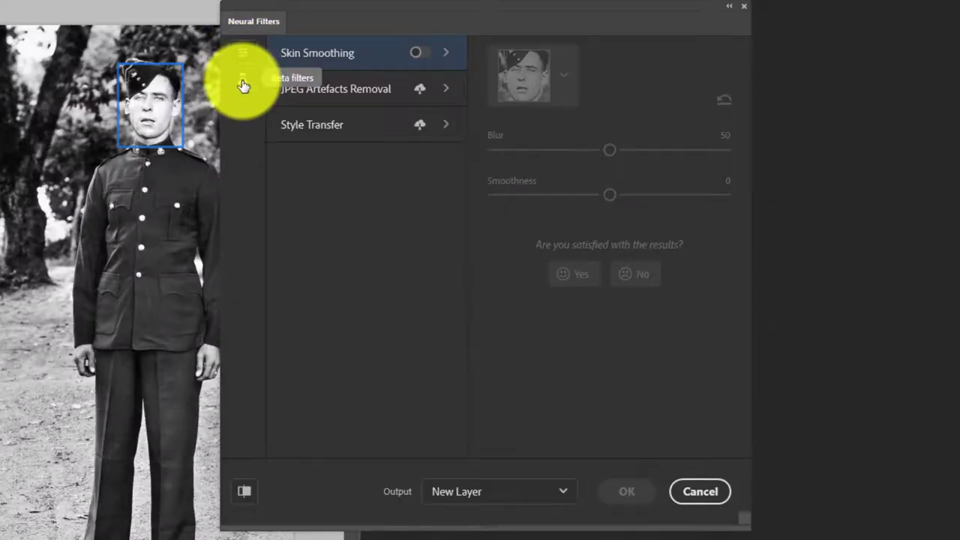
# - Select the beta Colorize neural filter and download it
pyautogui.click(242, 85)
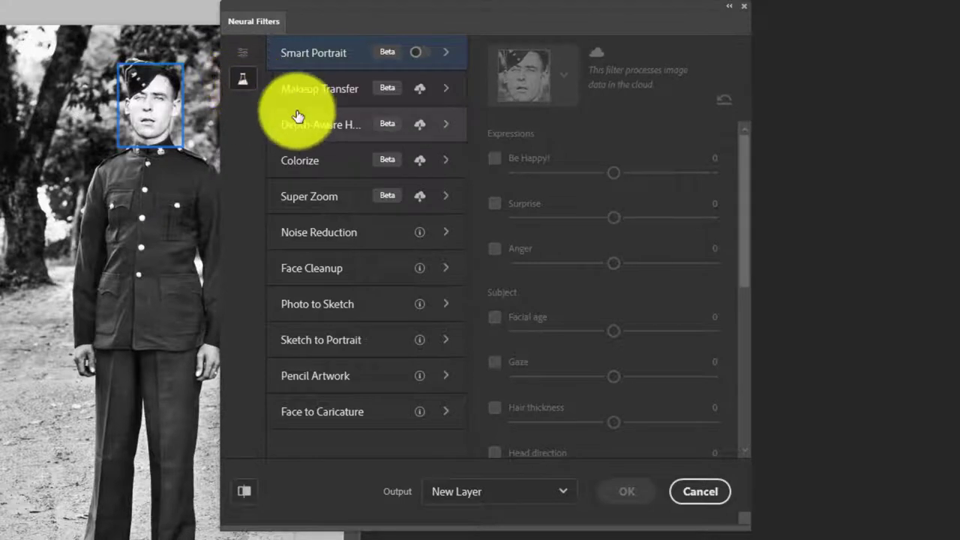
pyautogui.click(343, 160)
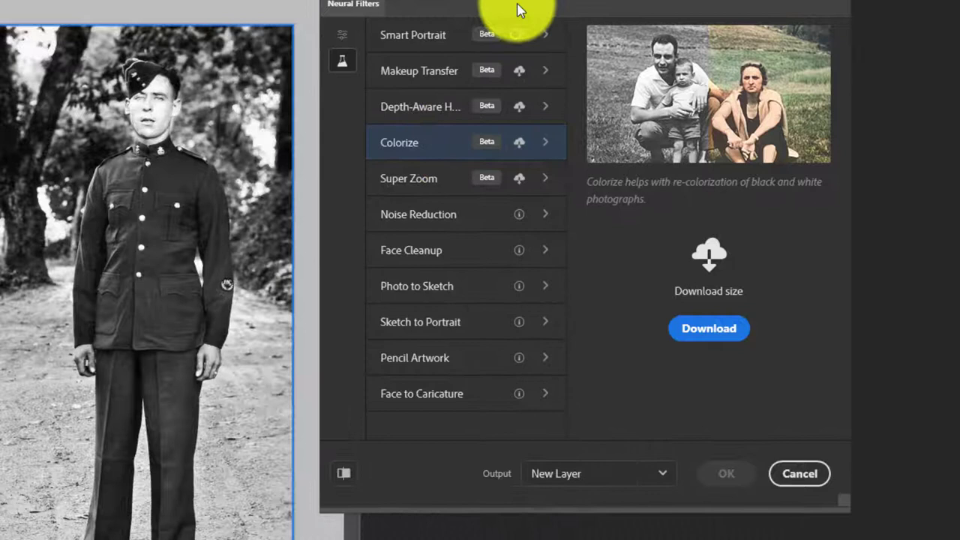
pyautogui.moveTo(517, 10); pyautogui.dragTo(558, 31)
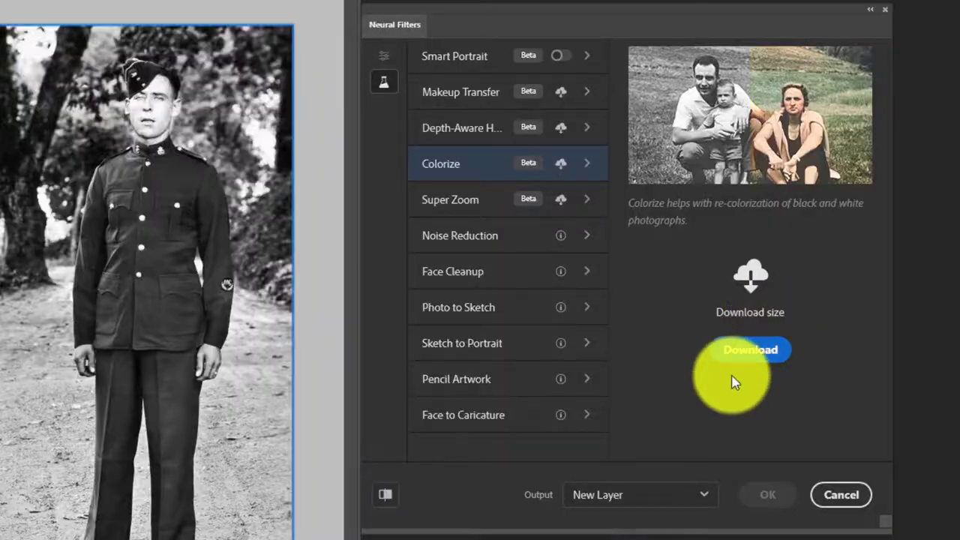
pyautogui.click(743, 351)
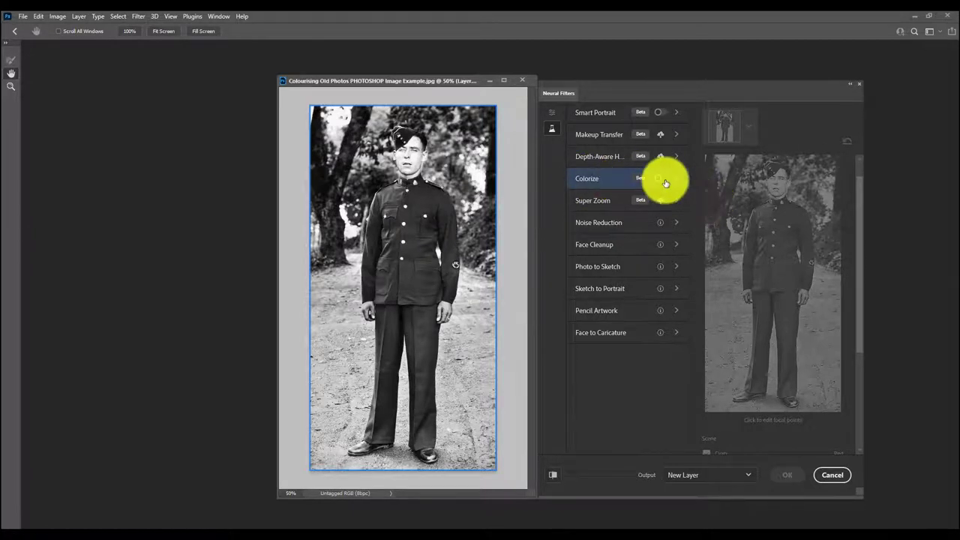
# - Switch Colorize on and nudge the scene balance slightly toward red and toward blue
pyautogui.click(664, 180)
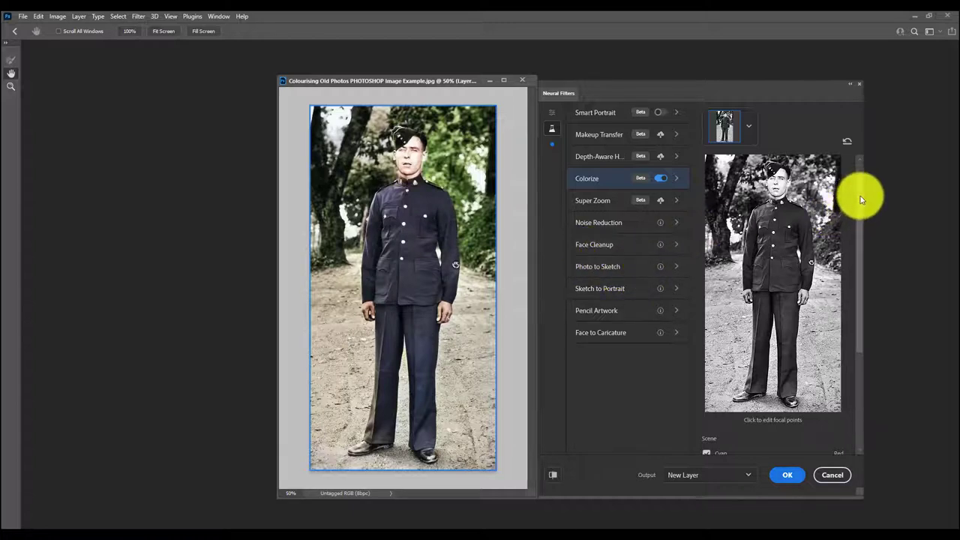
pyautogui.moveTo(860, 196); pyautogui.dragTo(857, 294)
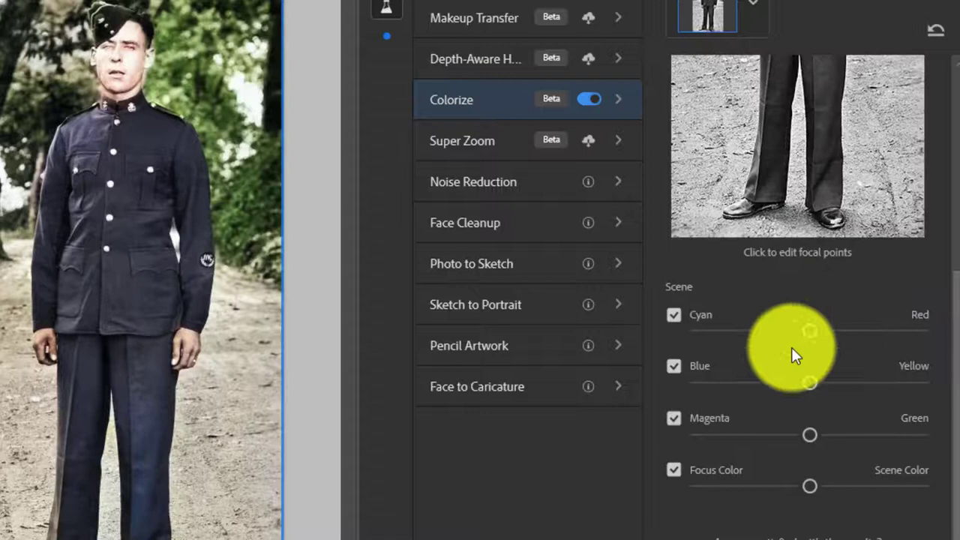
pyautogui.moveTo(811, 330)
pyautogui.mouseDown()
pyautogui.moveTo(837, 330)
pyautogui.moveTo(765, 330)
pyautogui.moveTo(810, 331)
pyautogui.mouseUp()
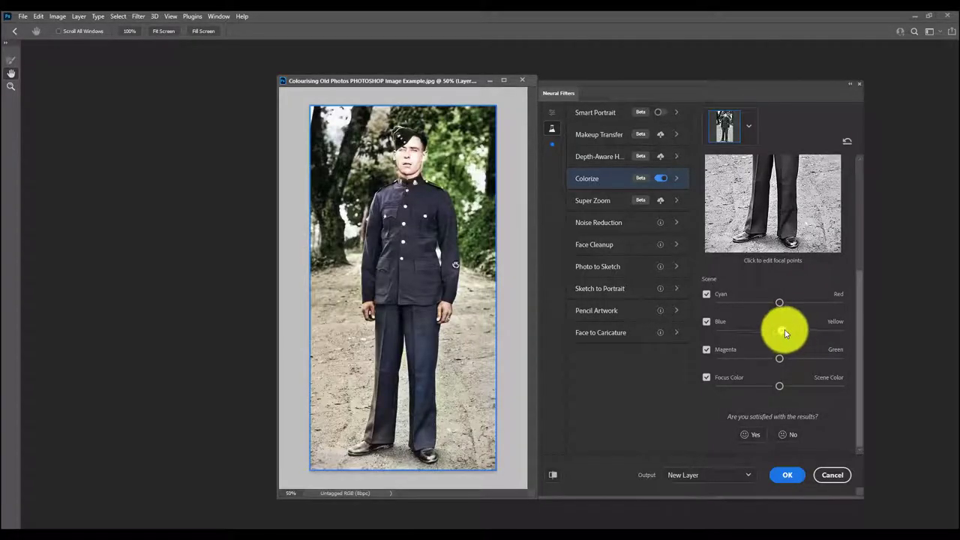
pyautogui.moveTo(784, 331); pyautogui.dragTo(762, 331)
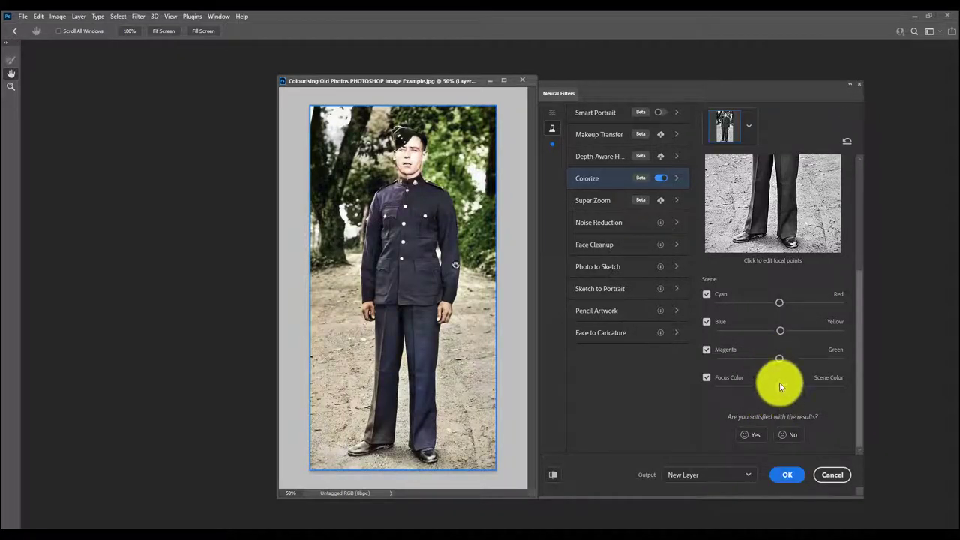
pyautogui.scroll(4, 768, 318)
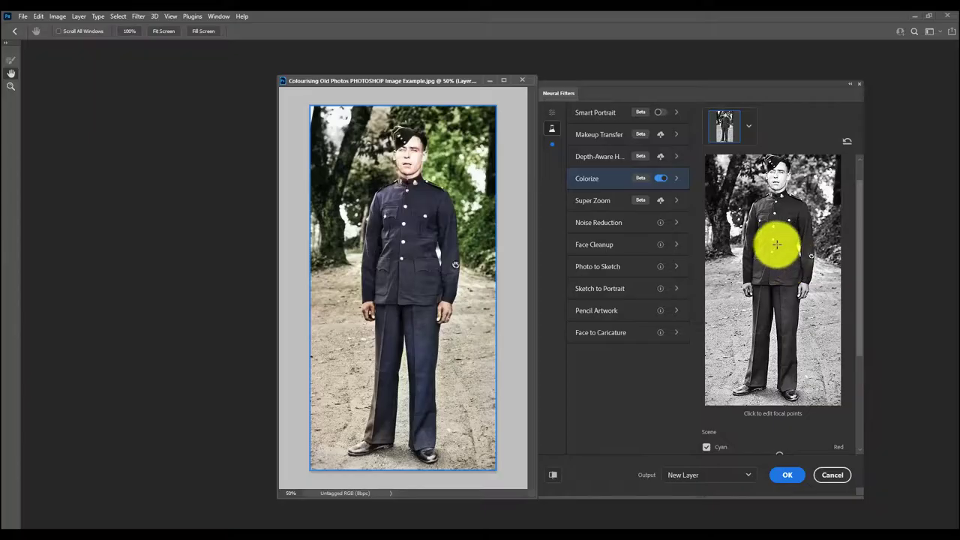
# - Add a pure red (ff0000) colour focus point on the soldier's uniform
pyautogui.click(777, 244)
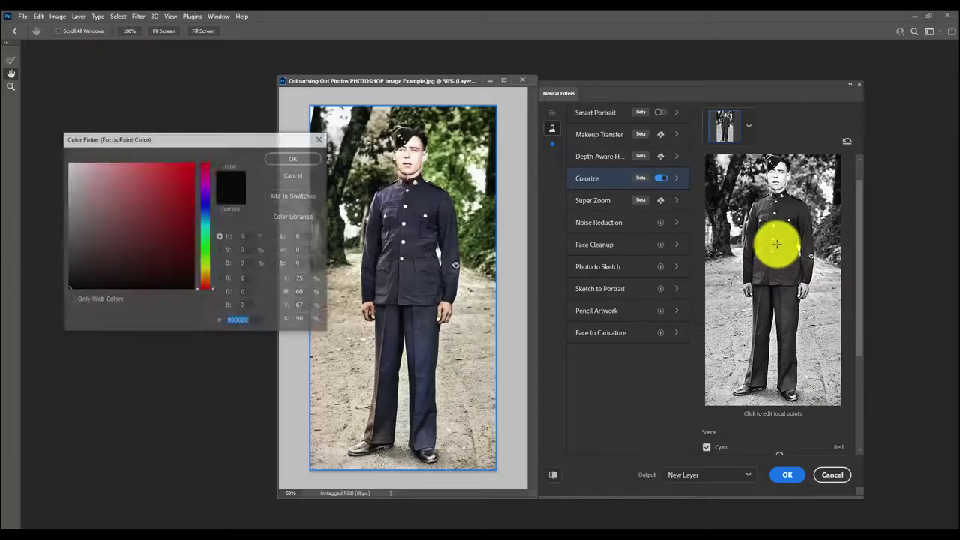
pyautogui.moveTo(237, 144); pyautogui.dragTo(599, 273)
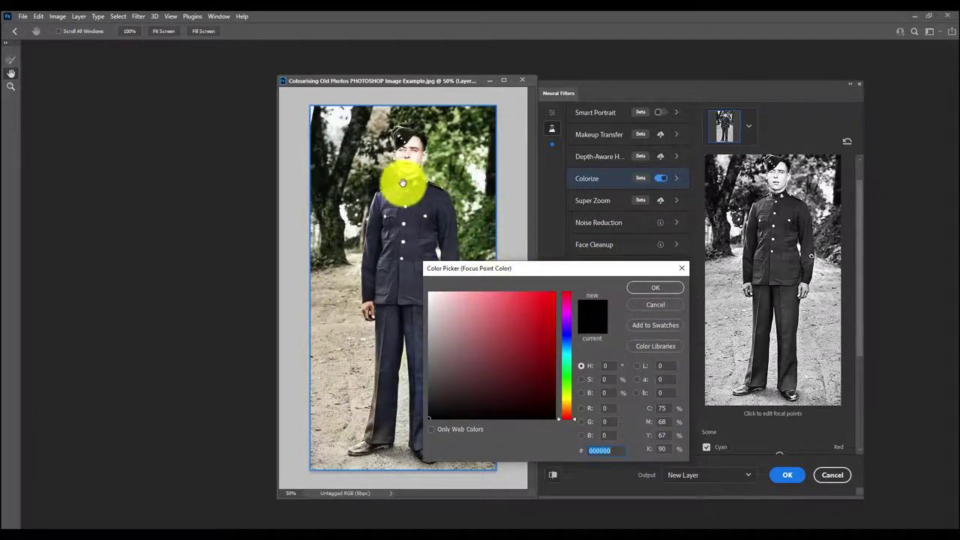
pyautogui.click(555, 293)
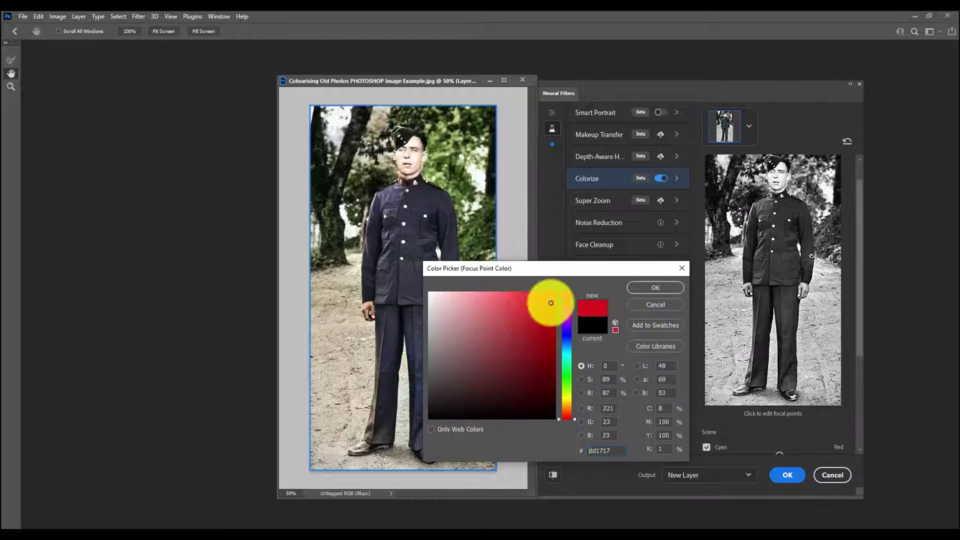
pyautogui.click(645, 291)
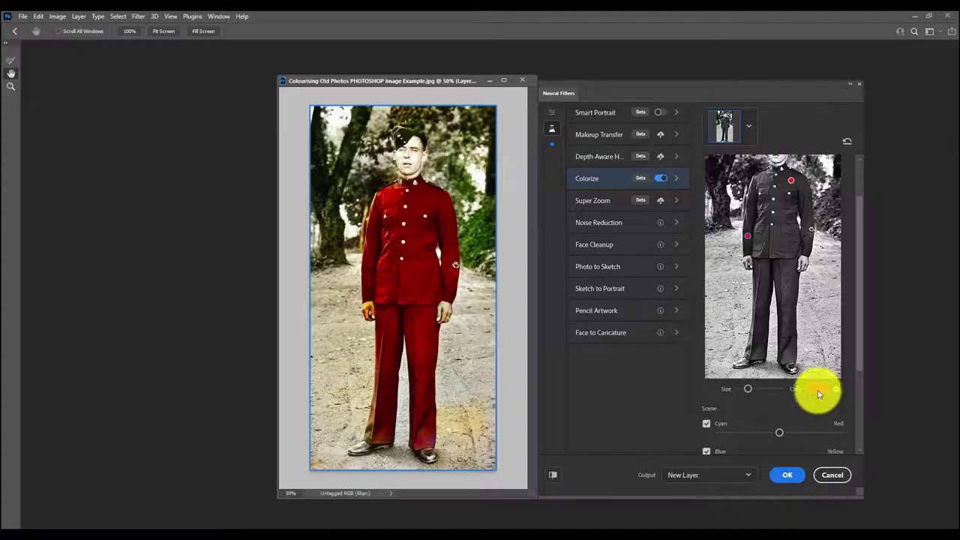
# - Recolour a focus point green, then remove the green and red points so the uniform returns to navy
pyautogui.click(809, 484)
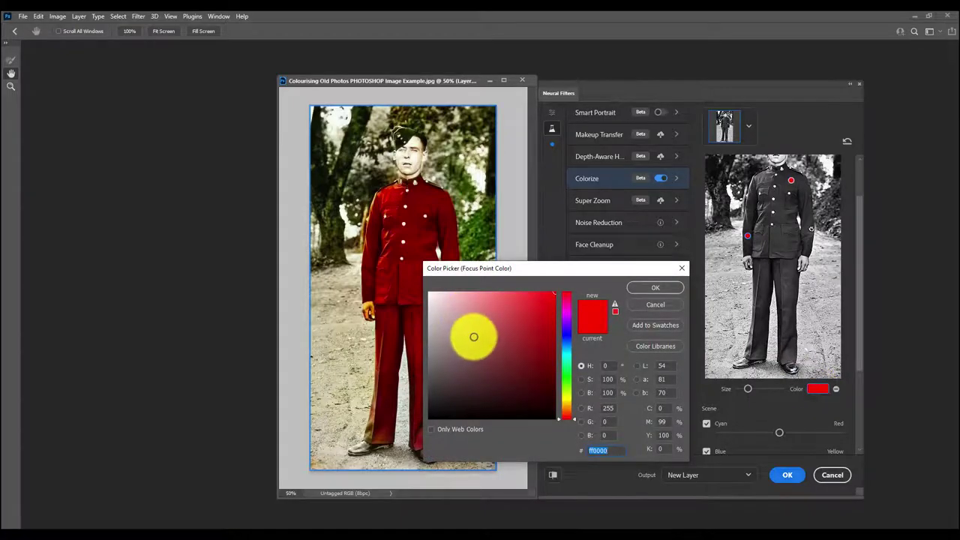
pyautogui.click(566, 383)
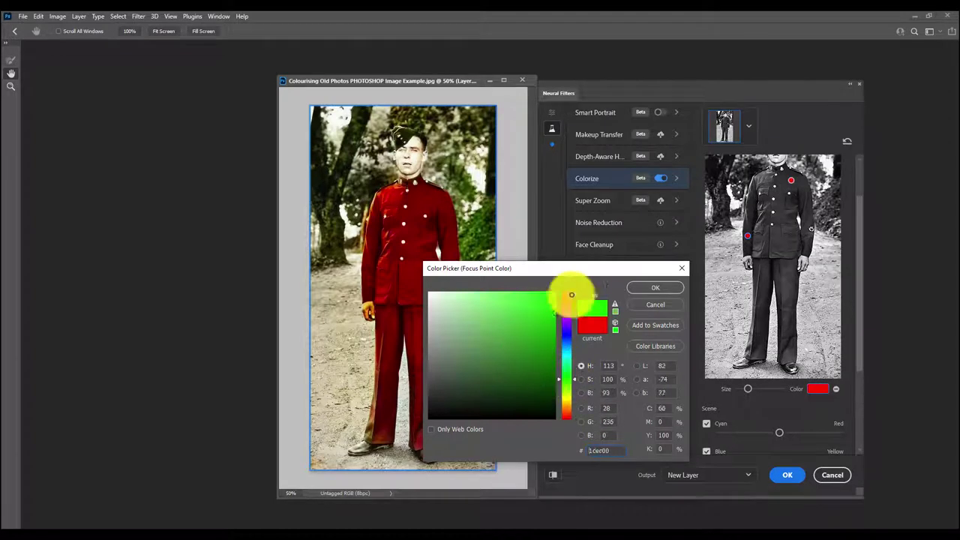
pyautogui.click(654, 287)
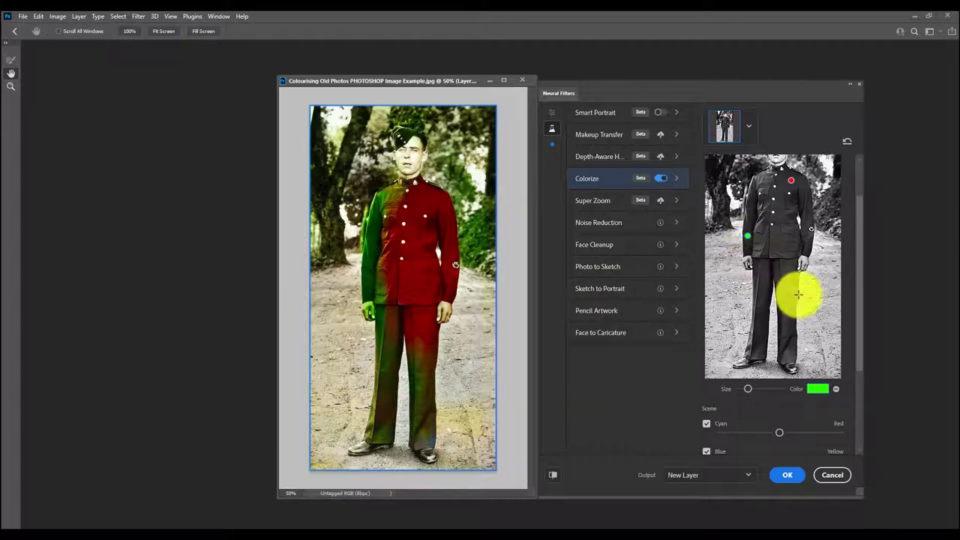
pyautogui.scroll(2, 860, 272)
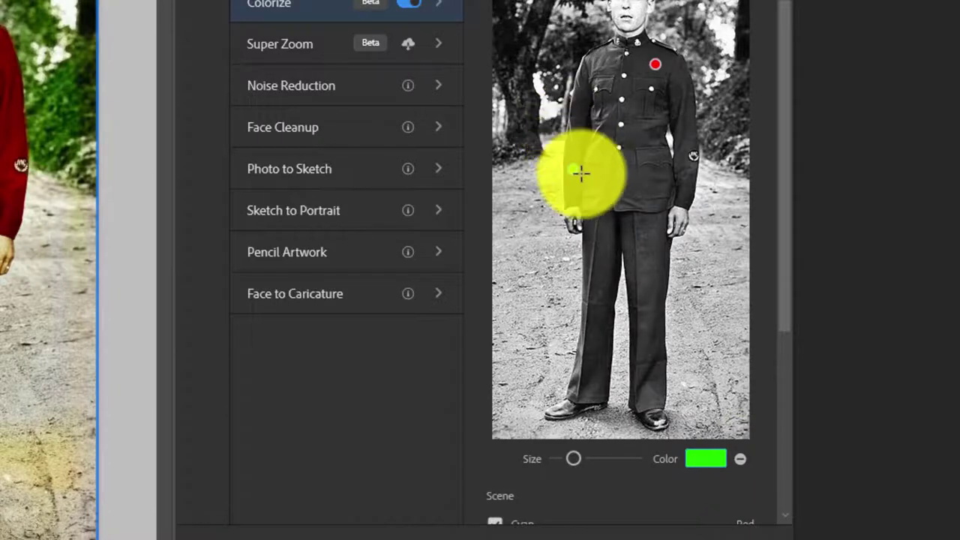
pyautogui.click(740, 459)
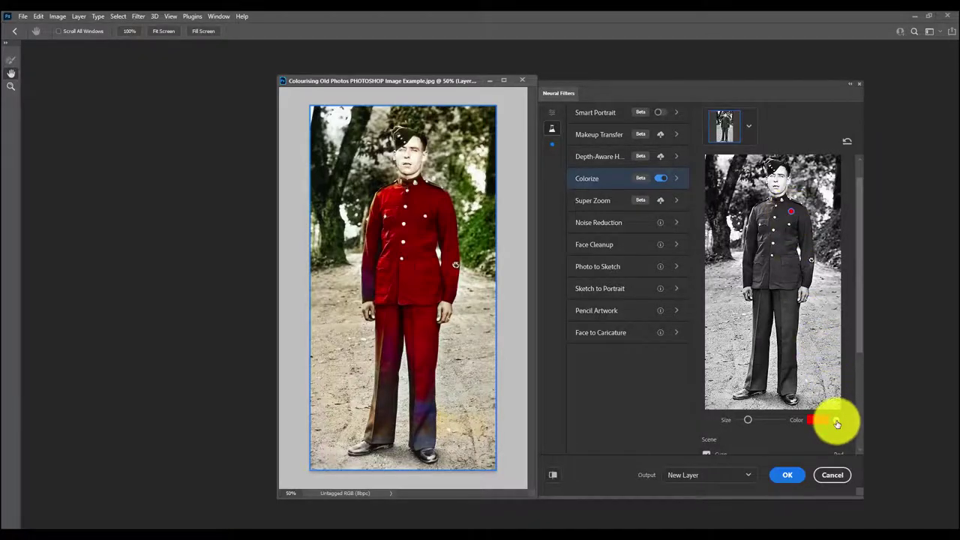
pyautogui.click(832, 416)
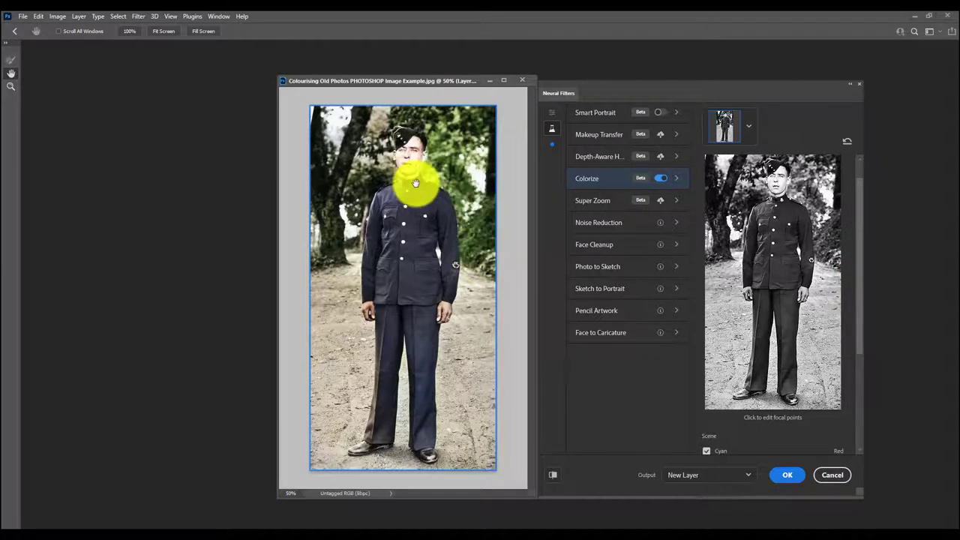
# - Set the Neural Filters output to Duplicate Layer instead of New Layer
pyautogui.scroll(-2, 861, 317)
pyautogui.scroll(-1, 863, 343)
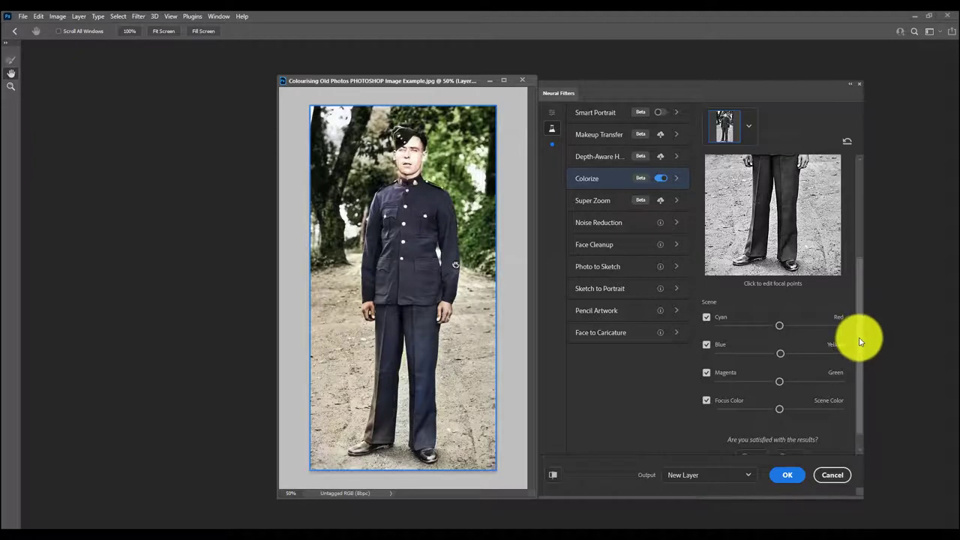
pyautogui.scroll(-1, 860, 341)
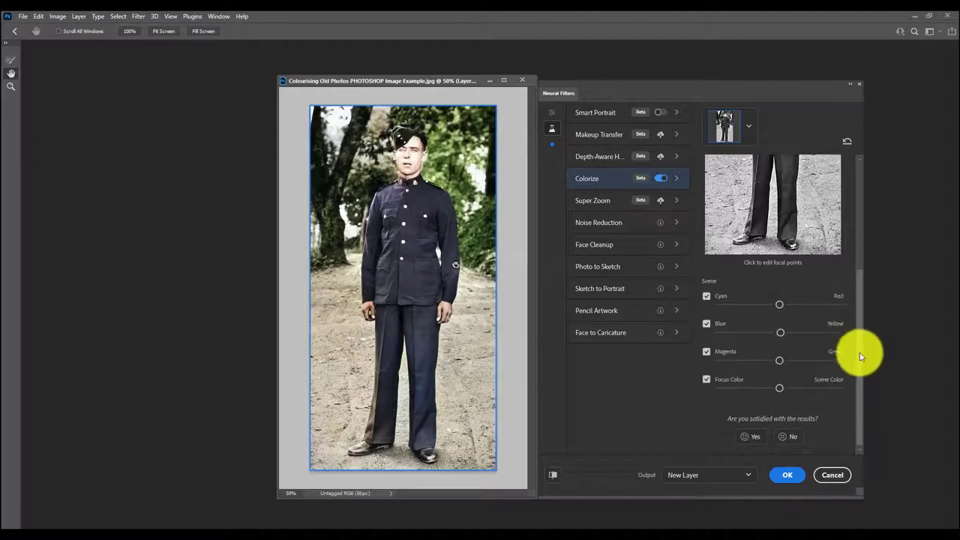
pyautogui.click(709, 477)
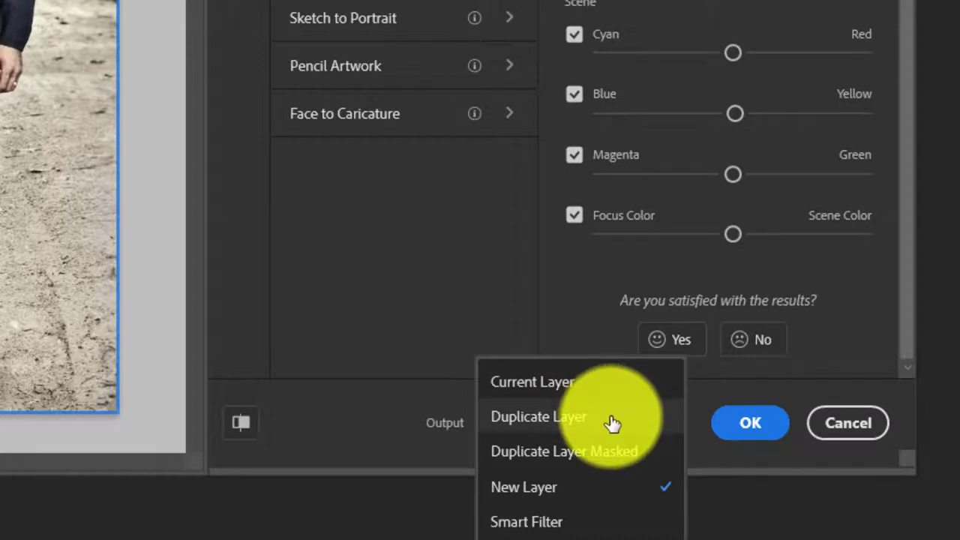
pyautogui.click(556, 422)
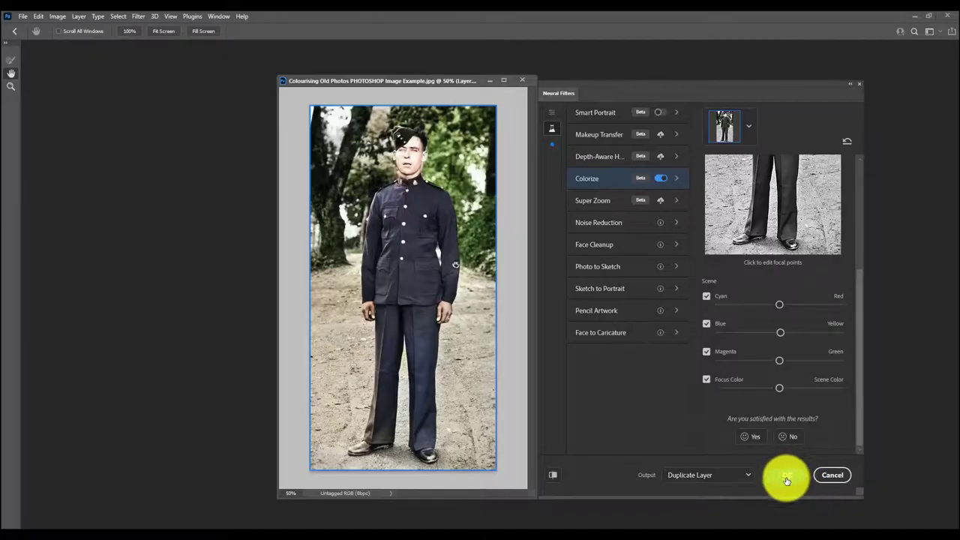
# - Apply Colorize as Layer 0 and toggle its visibility to compare with the black-and-white Background
pyautogui.click(750, 422)
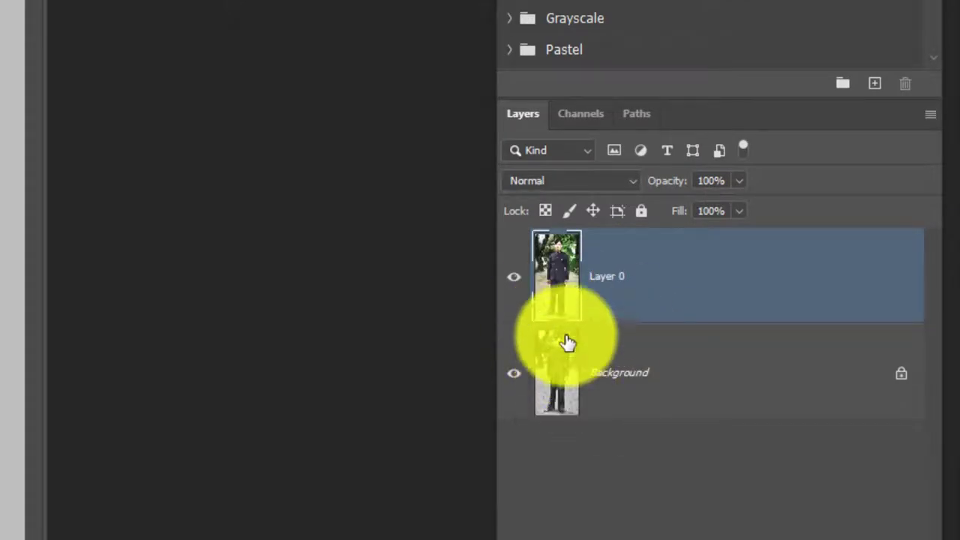
pyautogui.click(516, 281)
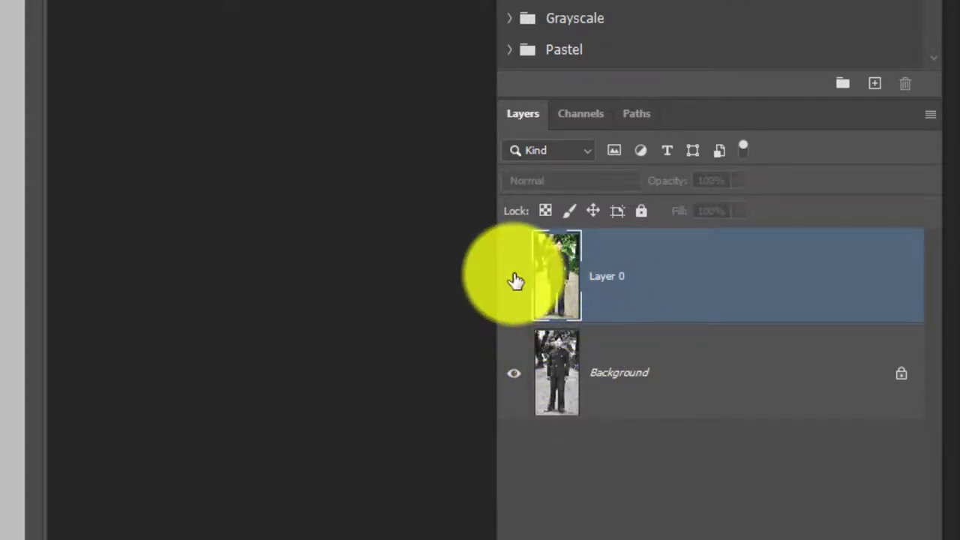
pyautogui.click(515, 278)
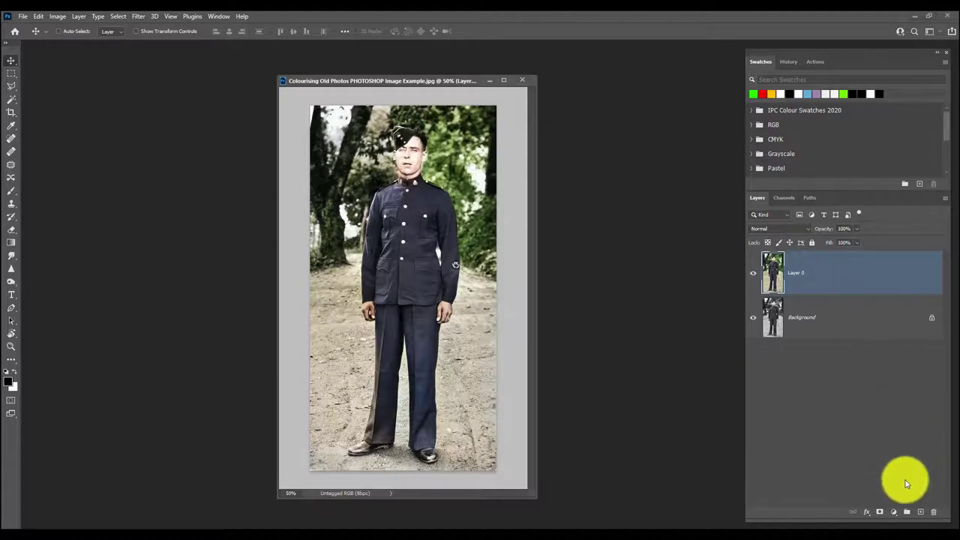
# - Add a Brightness/Contrast adjustment layer between Layer 0 and Background, clipped to the Background
pyautogui.click(895, 515)
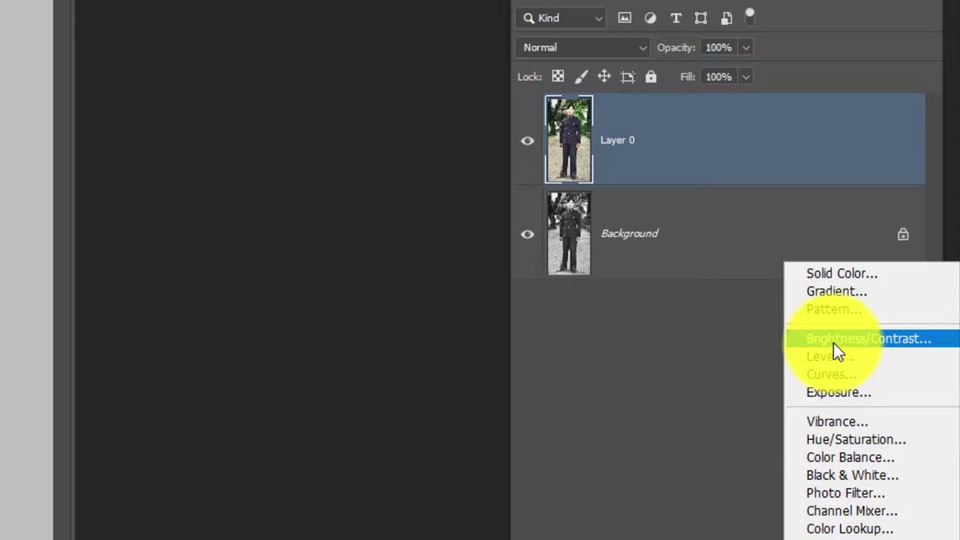
pyautogui.click(898, 369)
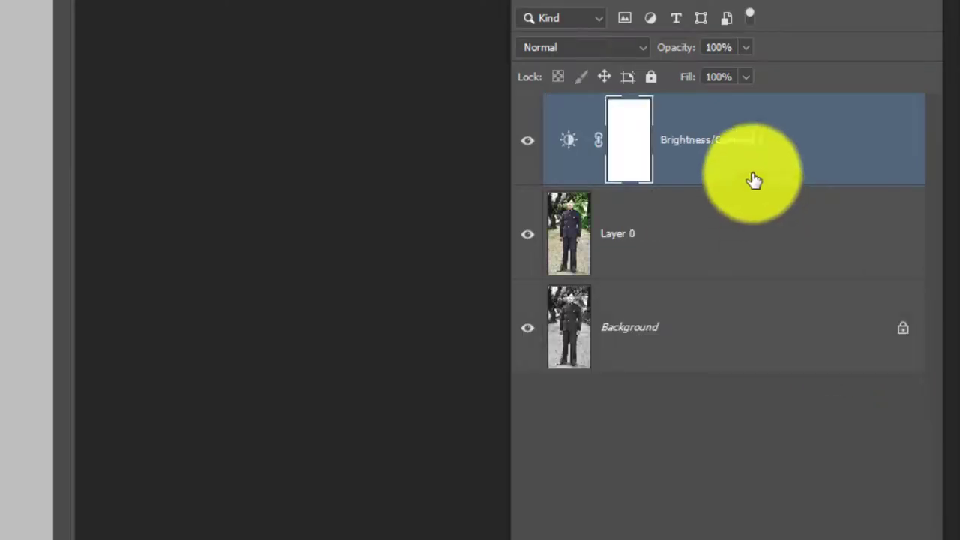
pyautogui.moveTo(820, 143); pyautogui.dragTo(576, 290)
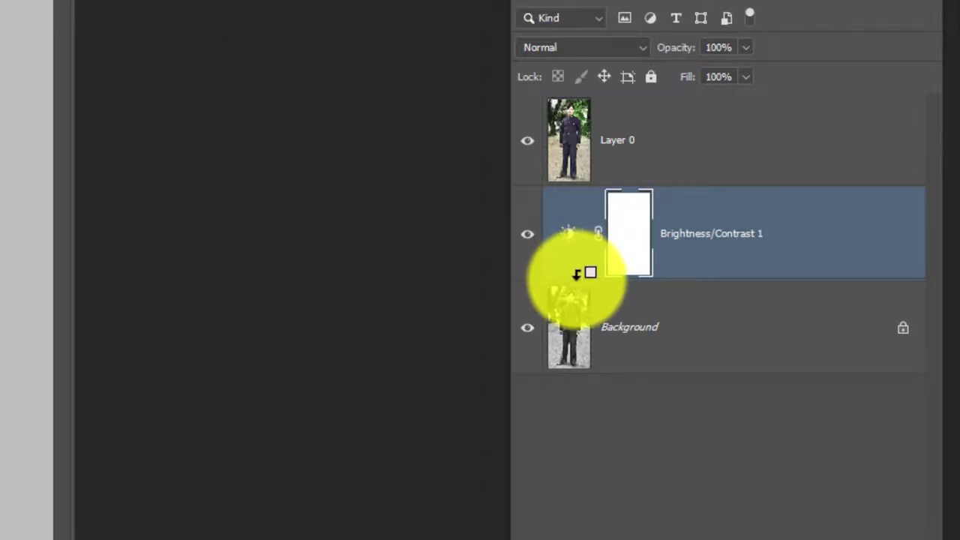
pyautogui.keyDown('alt'); pyautogui.click(577, 273); pyautogui.keyUp('alt')
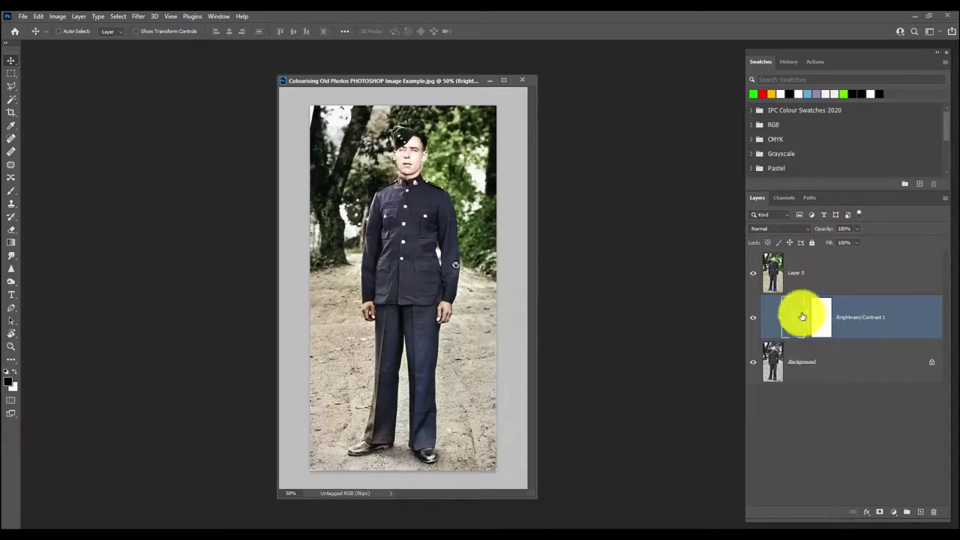
# - Set Layer 0's blend mode to Color
pyautogui.click(825, 273)
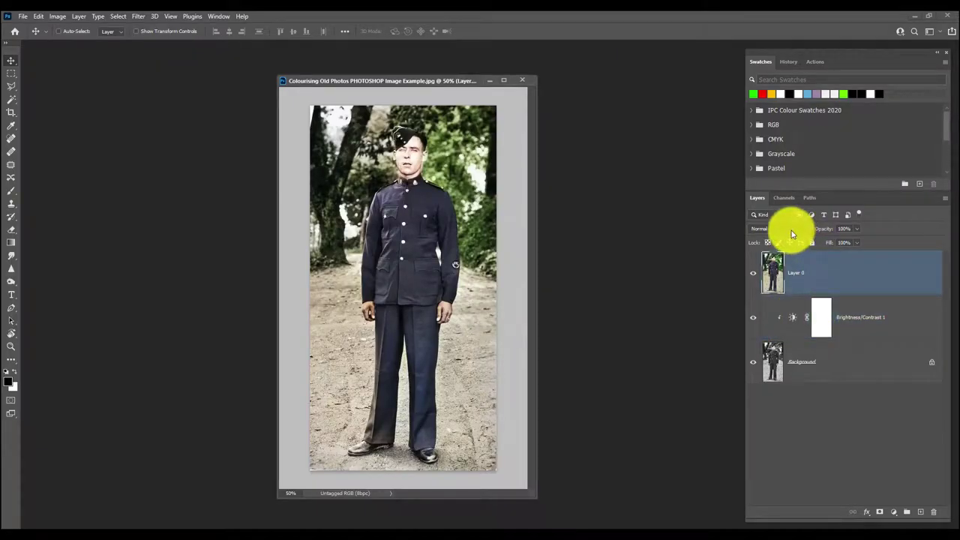
pyautogui.click(791, 230)
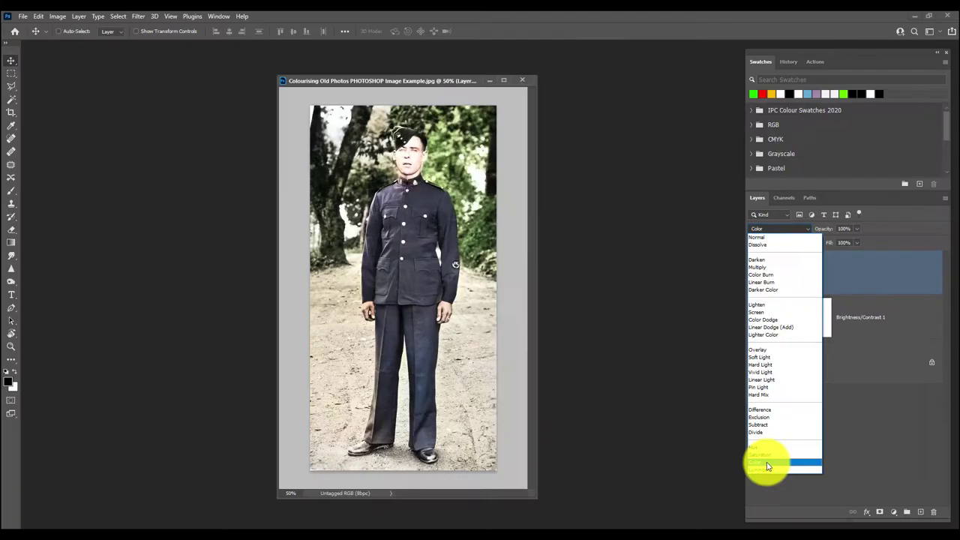
pyautogui.click(767, 466)
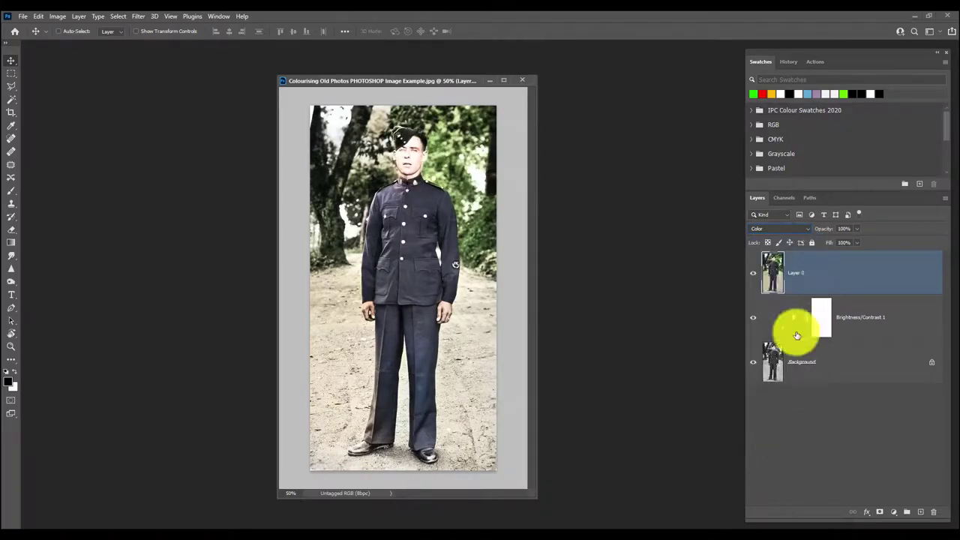
pyautogui.click(792, 320)
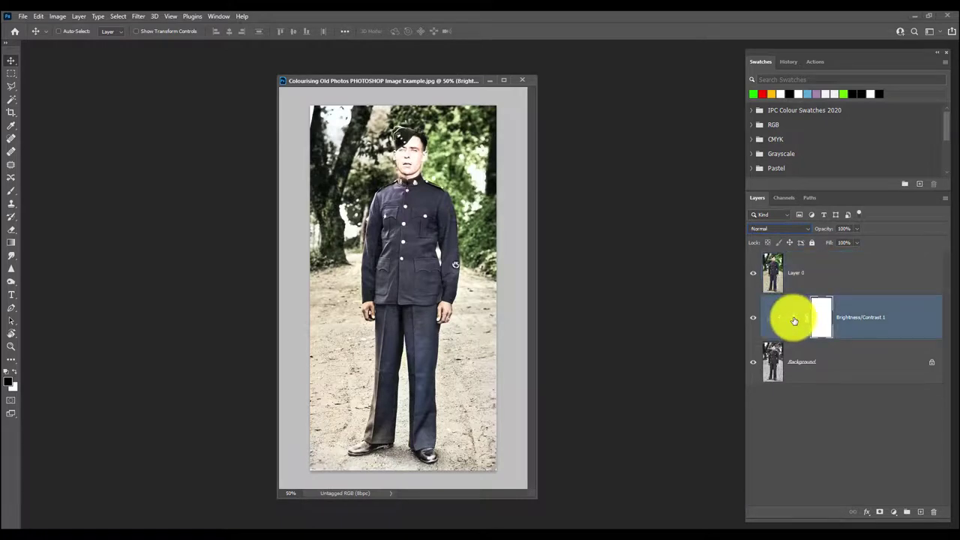
# - Set Brightness/Contrast 1 to Brightness -6 and Contrast -2
pyautogui.doubleClick(794, 321)
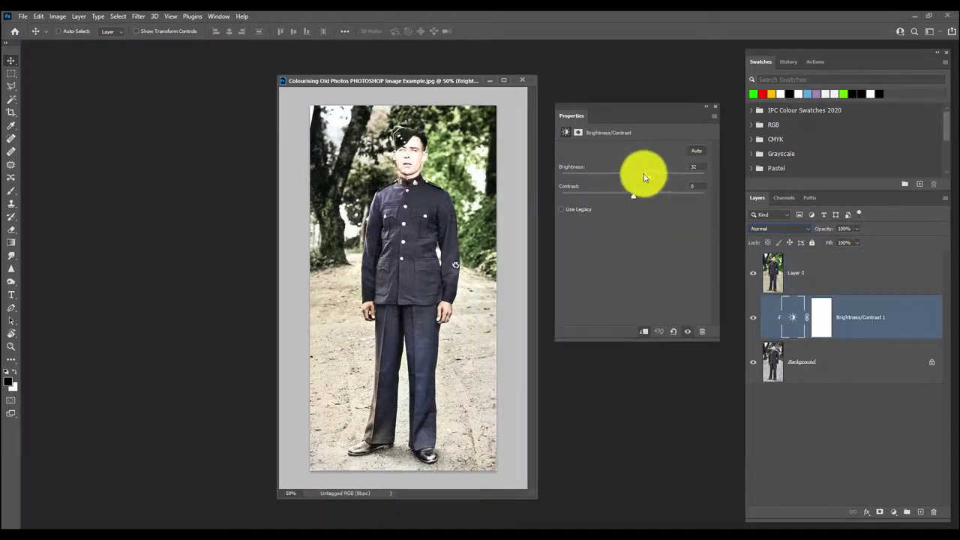
pyautogui.moveTo(640, 176)
pyautogui.mouseDown()
pyautogui.moveTo(604, 181)
pyautogui.moveTo(633, 177)
pyautogui.moveTo(643, 185)
pyautogui.moveTo(620, 187)
pyautogui.moveTo(638, 200)
pyautogui.moveTo(619, 197)
pyautogui.moveTo(636, 196)
pyautogui.moveTo(634, 177)
pyautogui.mouseUp()
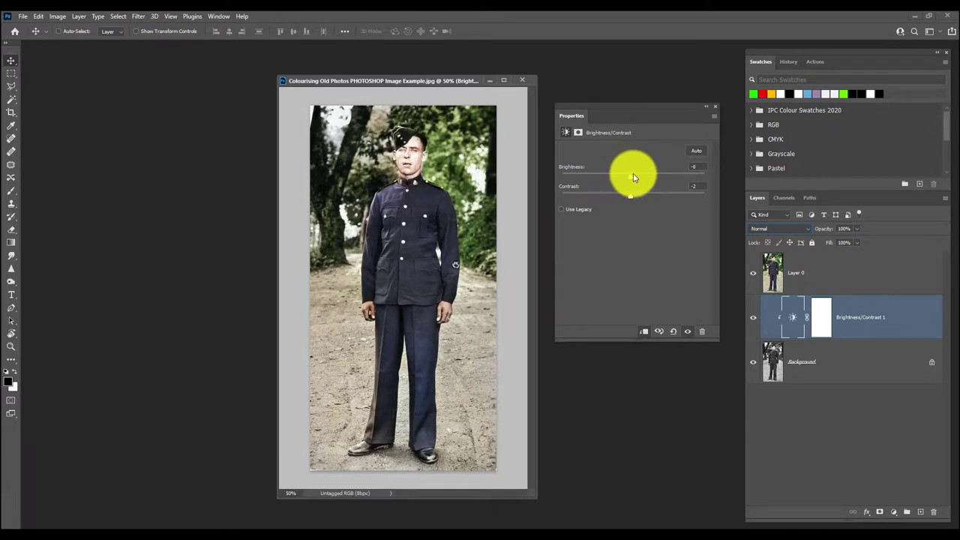